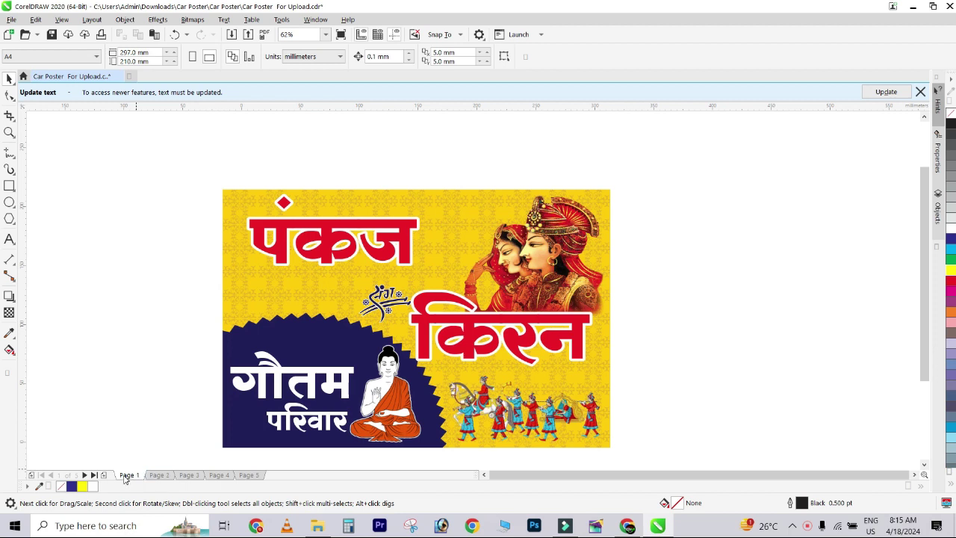
Step: Browse the posters on pages 2 to 4 and stop on the floral Page 5 poster
{"action": "left_click", "coordinate": [158, 478]}
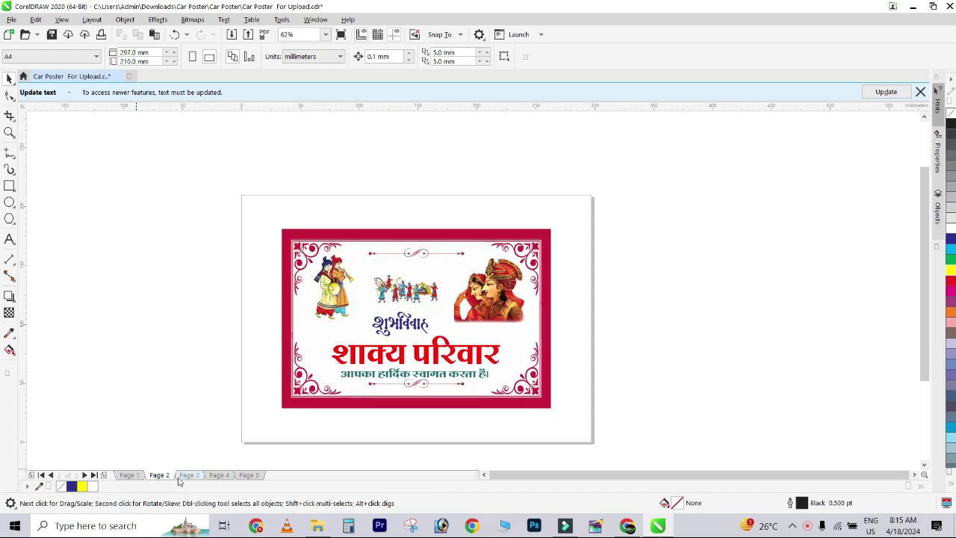
{"action": "left_click", "coordinate": [189, 478]}
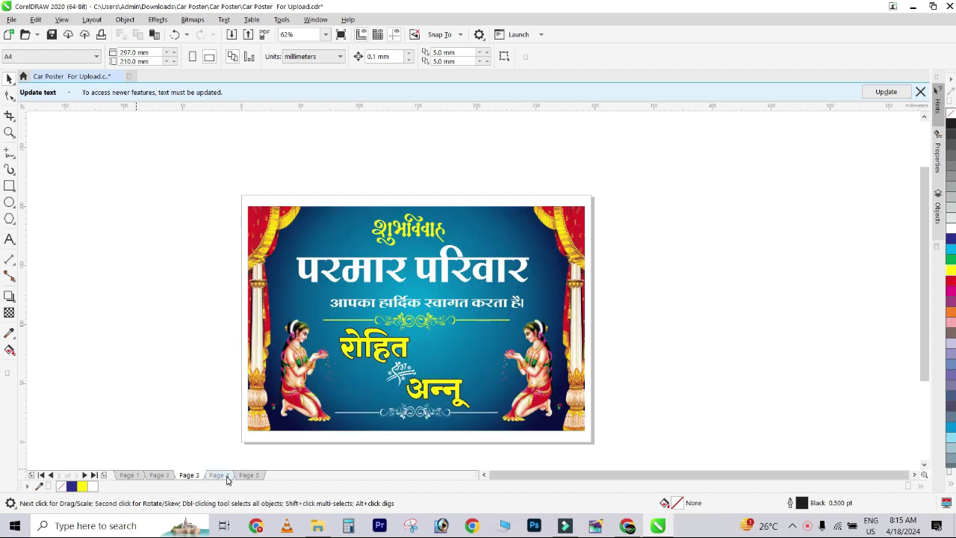
{"action": "left_click", "coordinate": [218, 475]}
{"action": "left_click", "coordinate": [254, 476]}
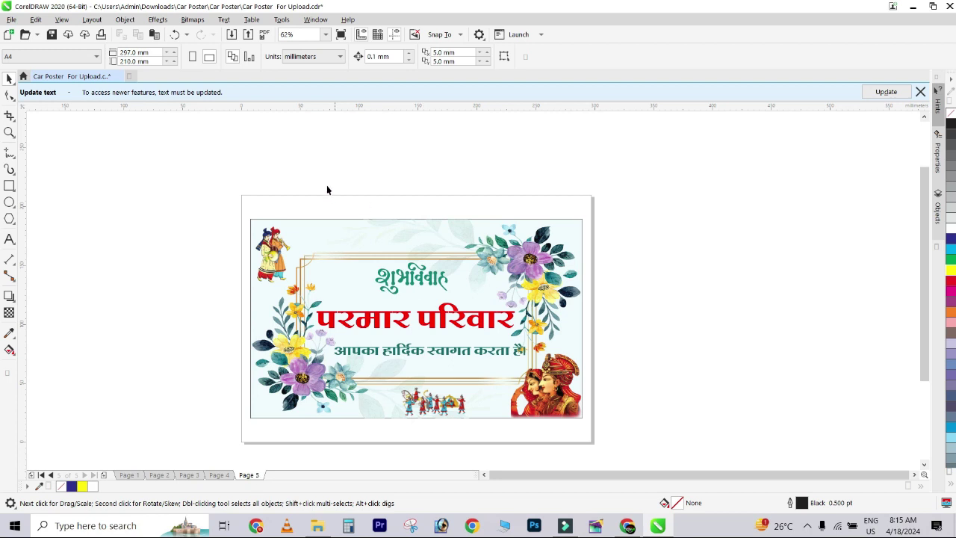
Step: Scale the four floral poster objects to about 105%, 296.559 × 177.935 mm
{"action": "left_click_drag", "start_coordinate": [171, 179], "coordinate": [621, 439]}
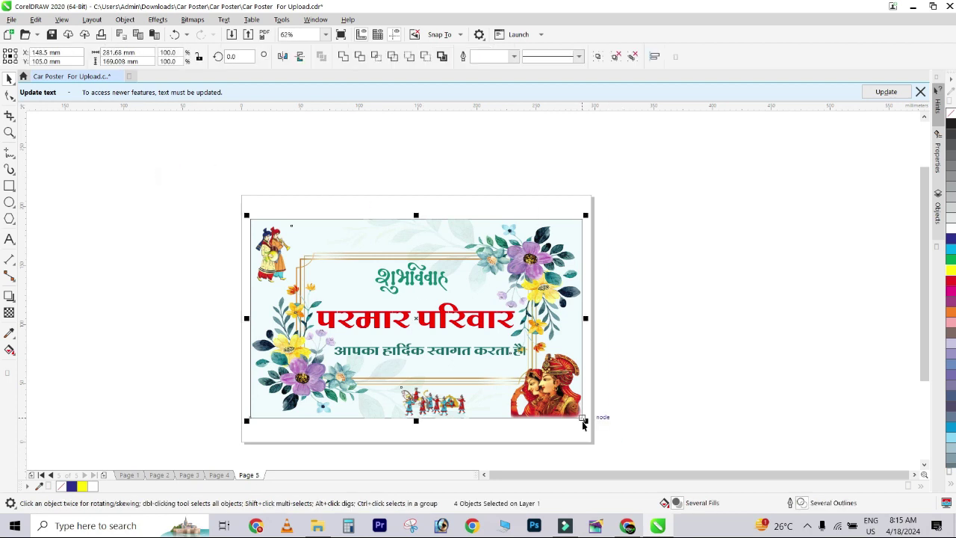
{"action": "left_click_drag", "start_coordinate": [584, 420], "coordinate": [593, 425]}
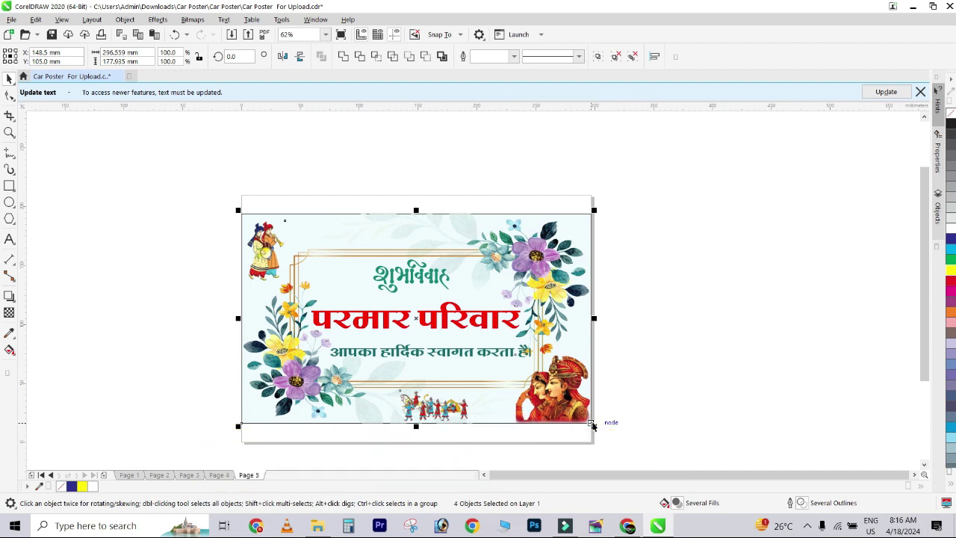
Step: Select the floral poster group, then the red family-name title and teal welcome line
{"action": "left_click", "coordinate": [636, 216]}
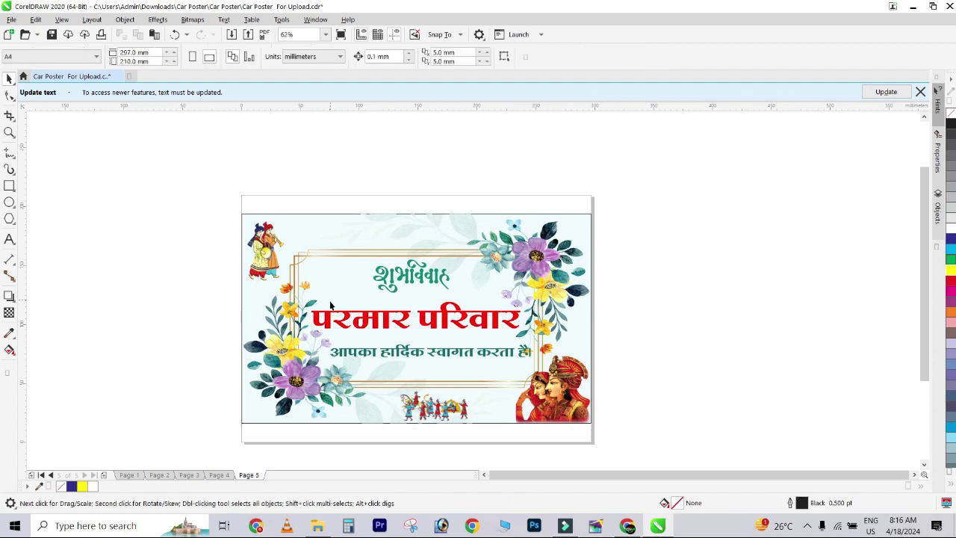
{"action": "scroll", "coordinate": [374, 326], "scroll_direction": "up", "scroll_amount": 3}
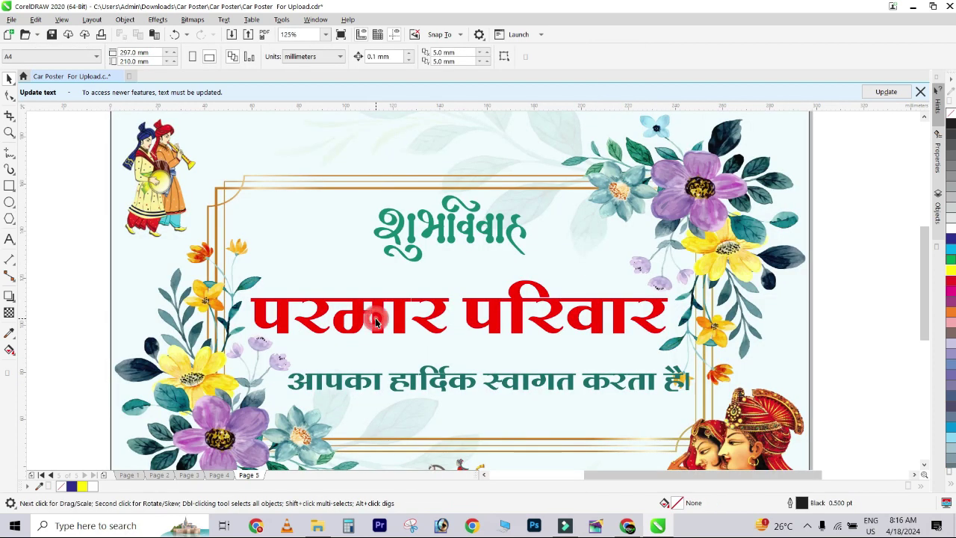
{"action": "left_click", "coordinate": [372, 318]}
{"action": "scroll", "coordinate": [372, 318], "scroll_direction": "down", "scroll_amount": 3}
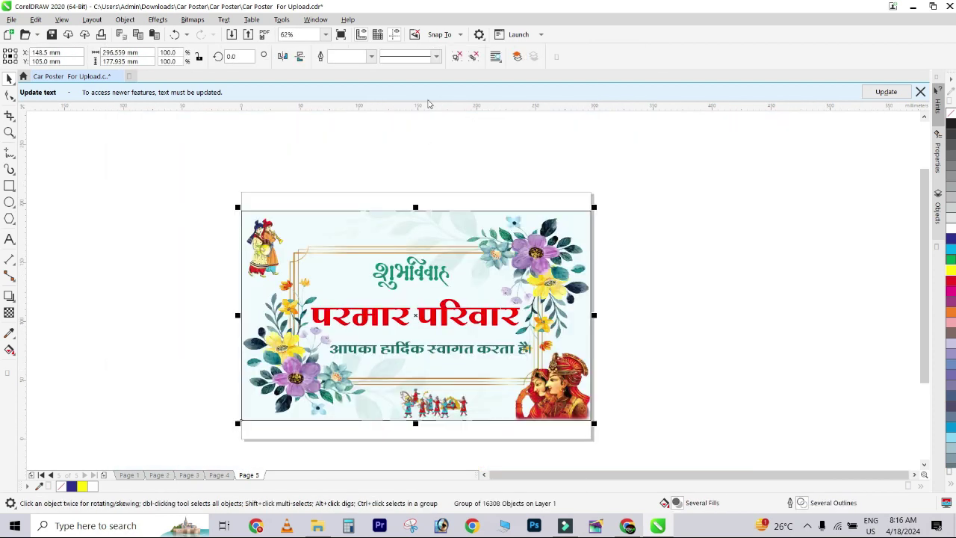
{"action": "left_click", "coordinate": [427, 119]}
{"action": "left_click", "coordinate": [401, 321]}
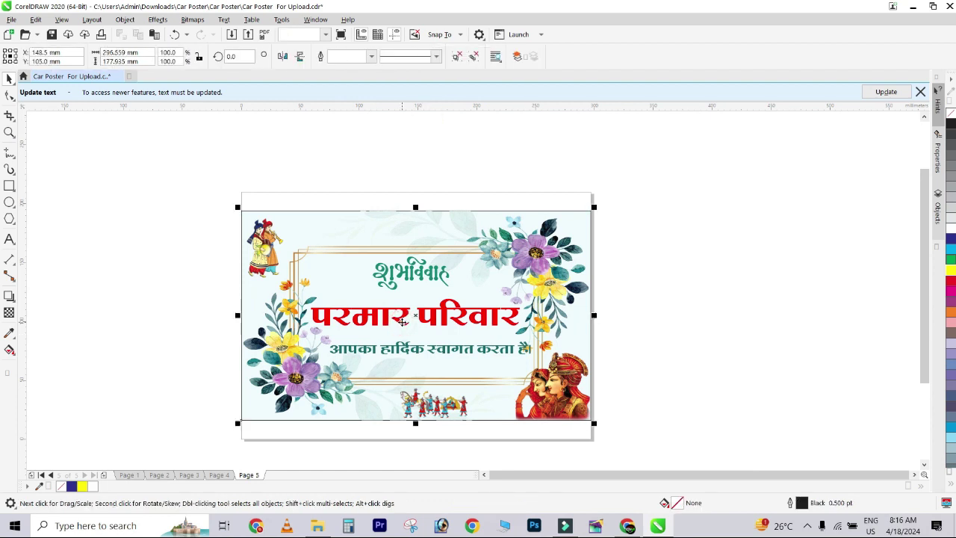
{"action": "left_click", "coordinate": [473, 119]}
{"action": "left_click", "coordinate": [472, 320]}
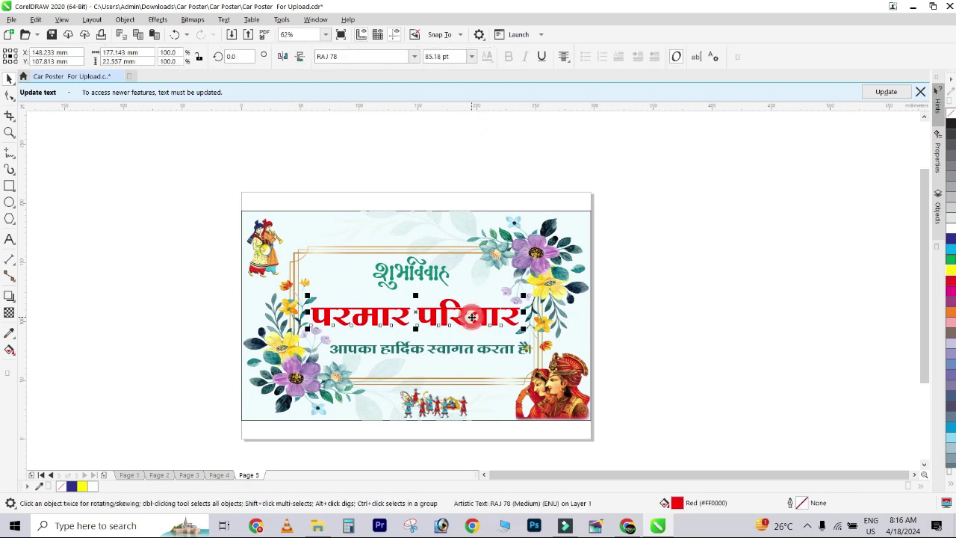
{"action": "left_click", "coordinate": [410, 355]}
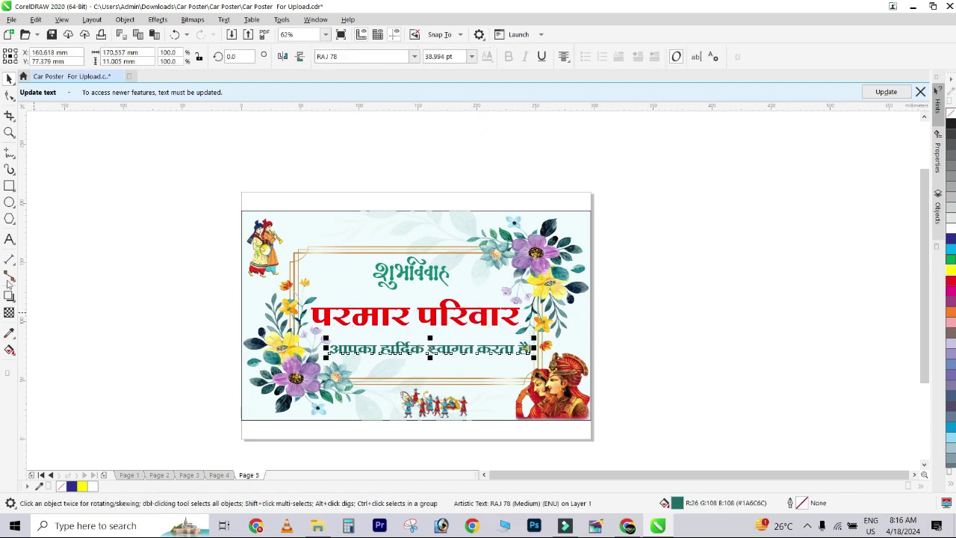
Step: Zoom in and place the text cursor inside the red title with the Text tool
{"action": "left_click", "coordinate": [10, 241]}
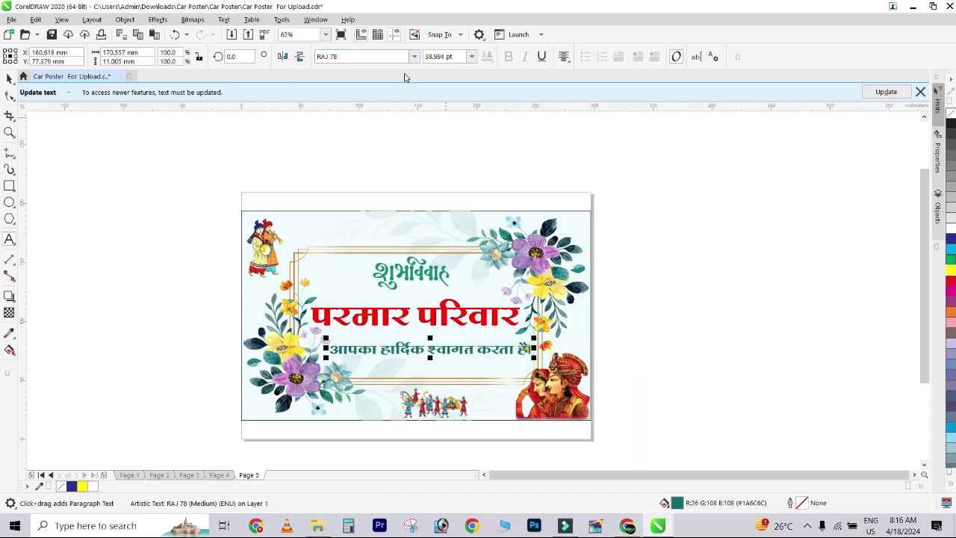
{"action": "scroll", "coordinate": [402, 321], "scroll_direction": "up", "scroll_amount": 1}
{"action": "scroll", "coordinate": [406, 319], "scroll_direction": "up", "scroll_amount": 2}
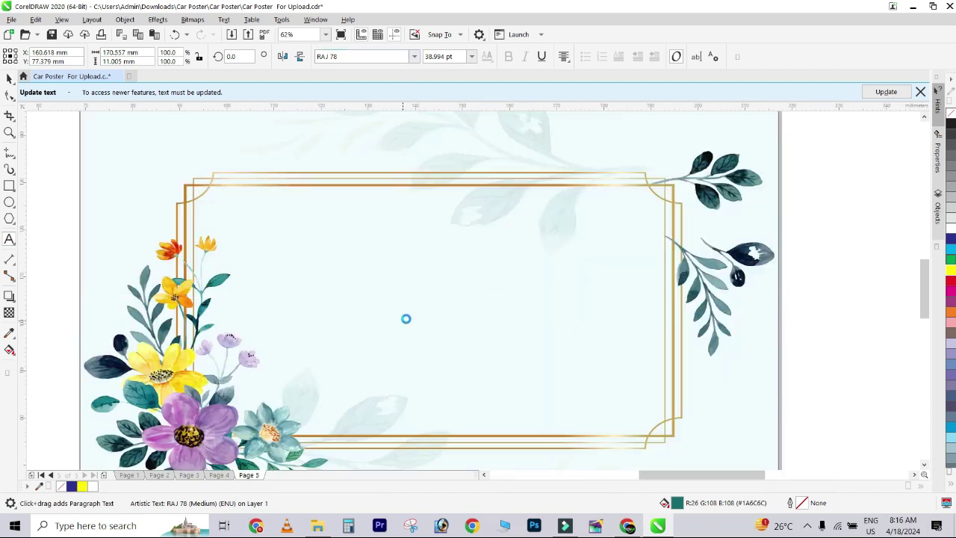
{"action": "scroll", "coordinate": [411, 314], "scroll_direction": "up", "scroll_amount": 1}
{"action": "left_click", "coordinate": [431, 309]}
Step: Change the whole red title's font from RAJ 78 to RAJ 73, then deselect it
{"action": "key", "text": "ctrl+a"}
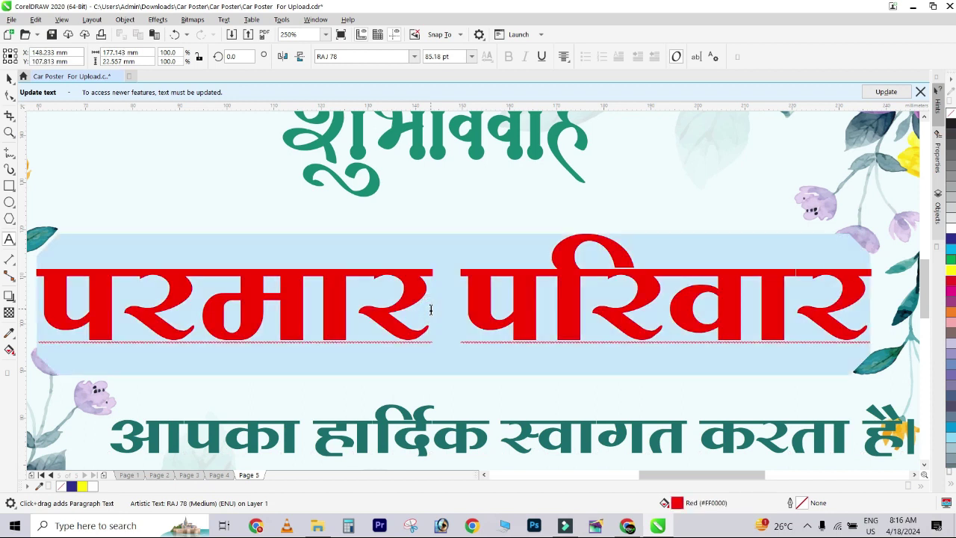
{"action": "left_click", "coordinate": [415, 57]}
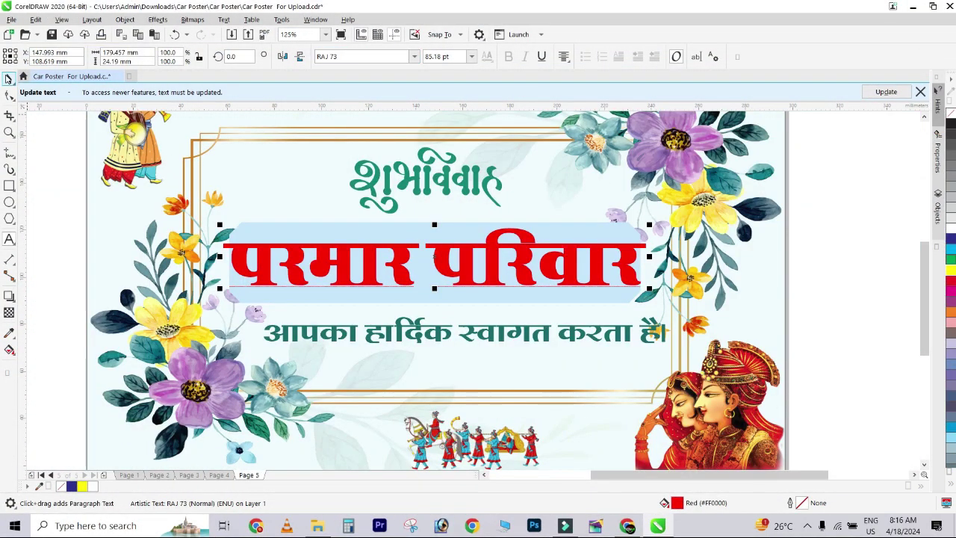
{"action": "left_click", "coordinate": [8, 79]}
{"action": "scroll", "coordinate": [429, 282], "scroll_direction": "down", "scroll_amount": 2}
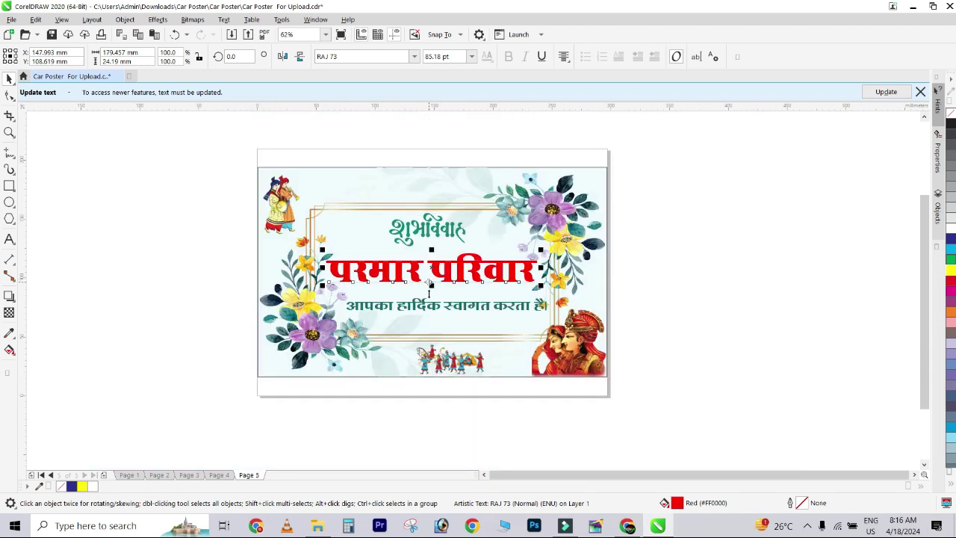
{"action": "left_click", "coordinate": [756, 271]}
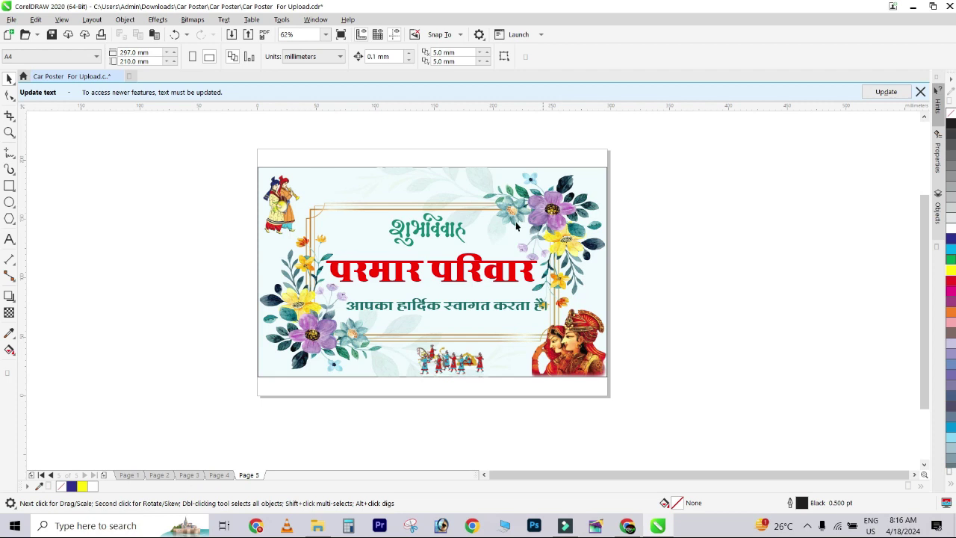
Step: On Page 1, ungroup the nine-object poster and select the red name title
{"action": "left_click", "coordinate": [124, 477]}
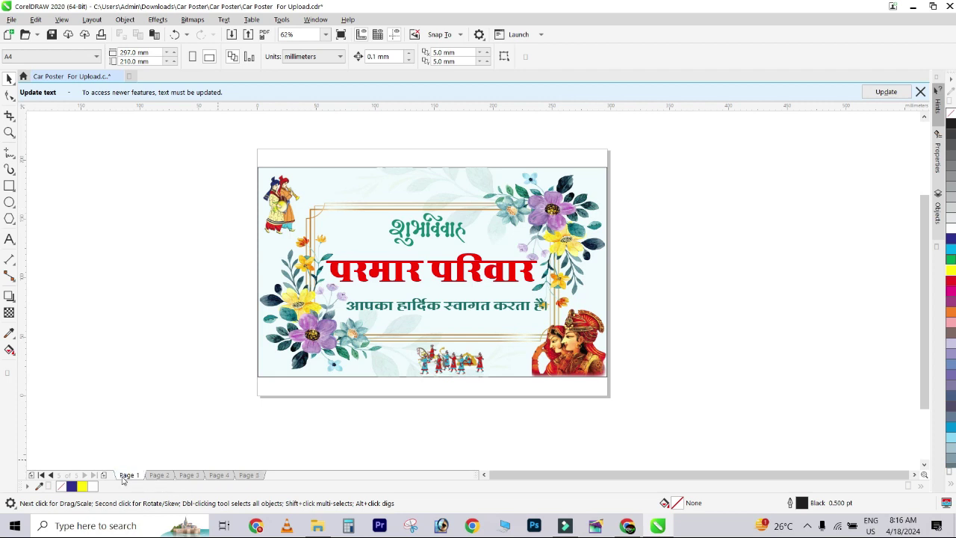
{"action": "left_click", "coordinate": [417, 172]}
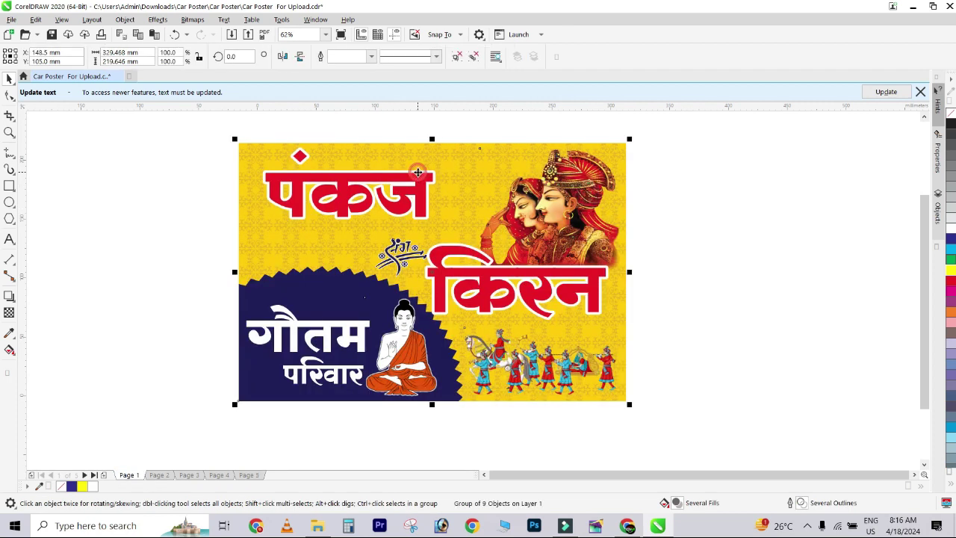
{"action": "left_click", "coordinate": [476, 56]}
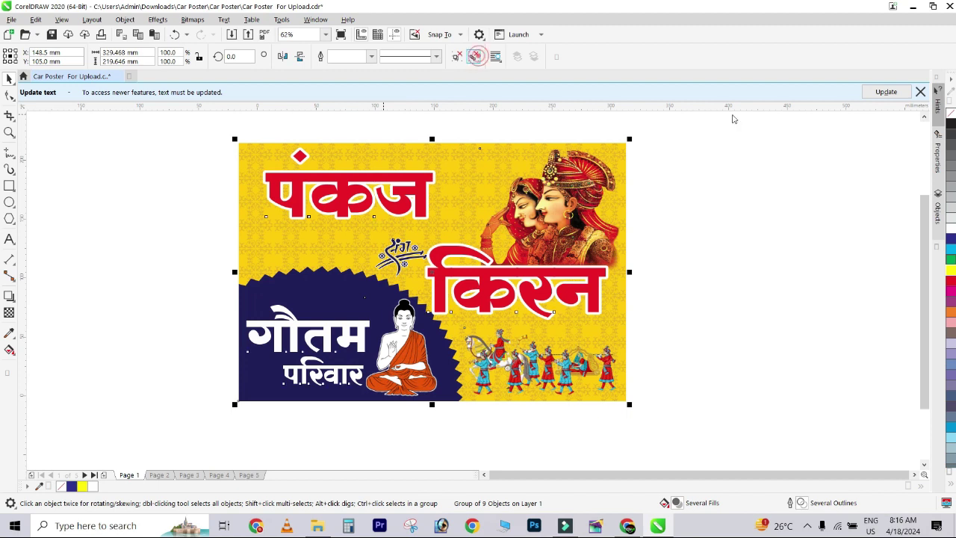
{"action": "left_click", "coordinate": [677, 175]}
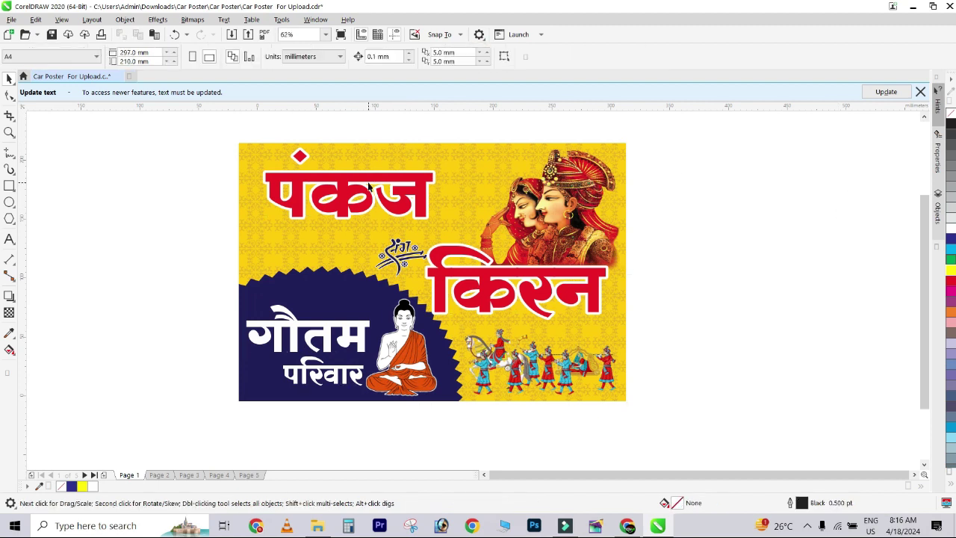
{"action": "left_click", "coordinate": [369, 188]}
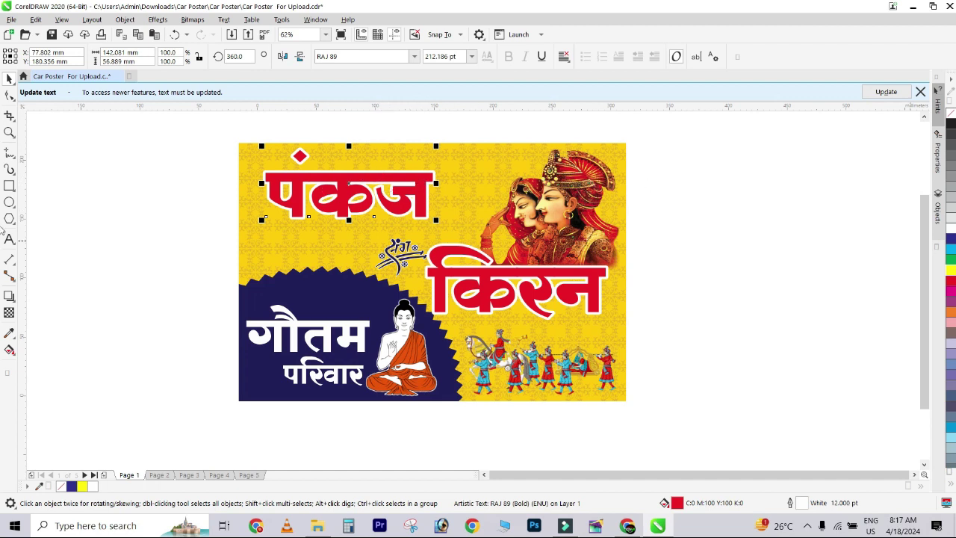
Step: Try blue, yellow and cyan outlines on the red name title, settling on white
{"action": "right_click", "coordinate": [952, 244]}
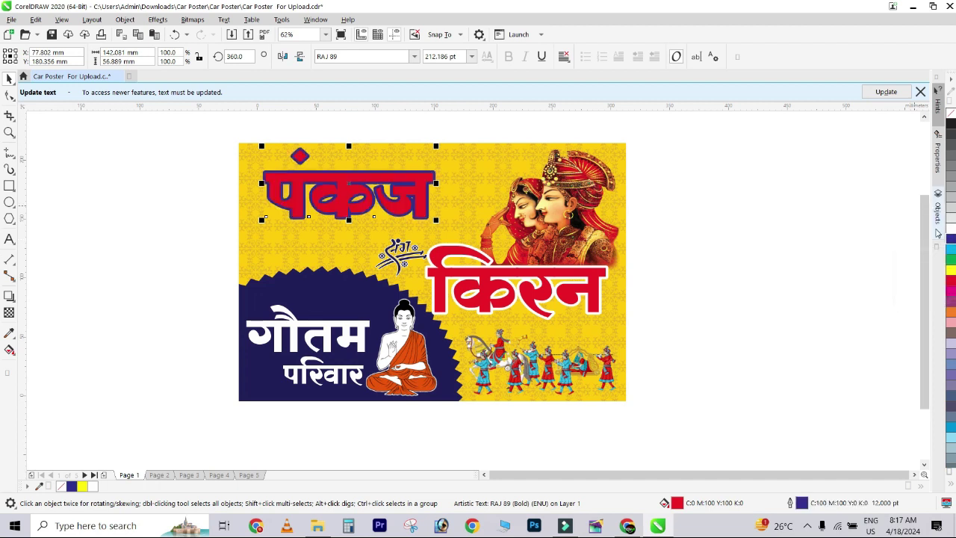
{"action": "right_click", "coordinate": [952, 271]}
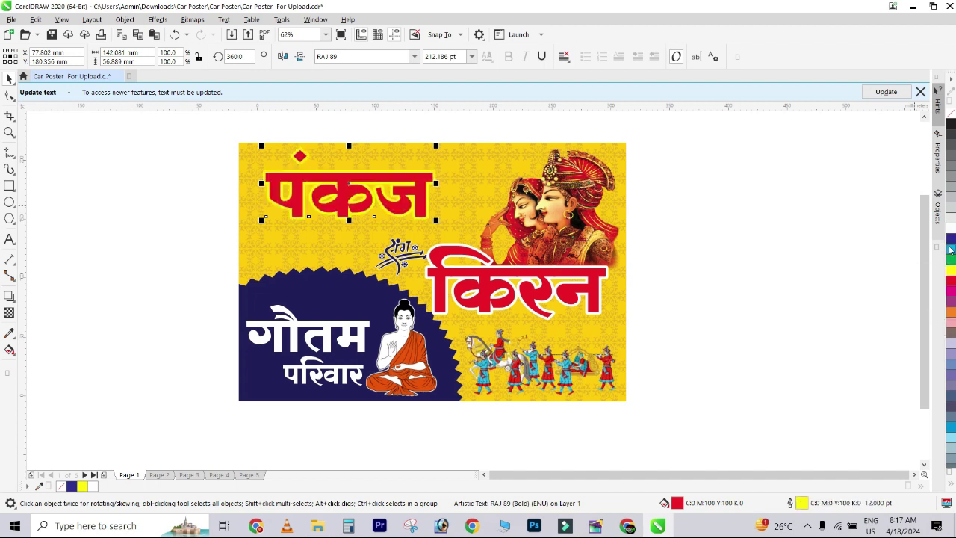
{"action": "right_click", "coordinate": [950, 249]}
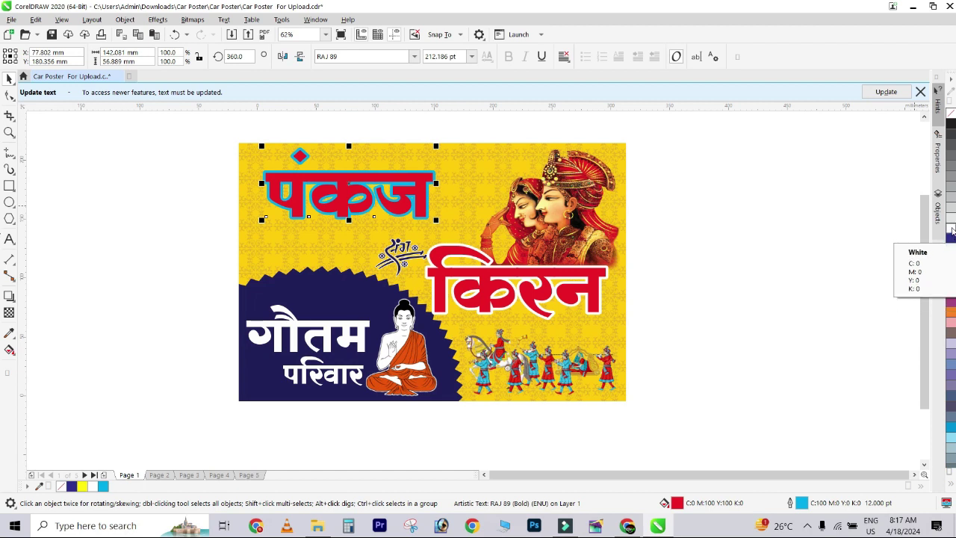
{"action": "right_click", "coordinate": [951, 230]}
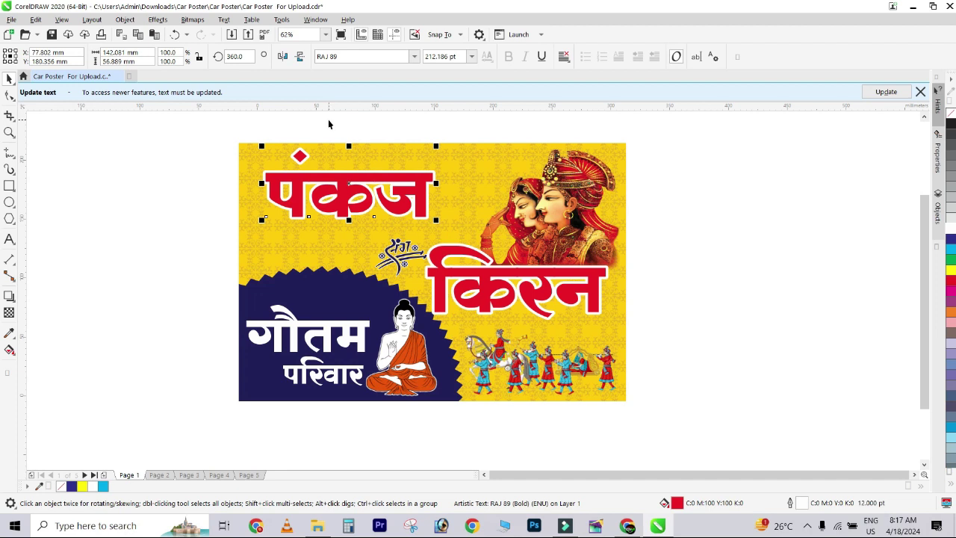
Step: Confirm a 12.0 pt width for the title's white outline in Outline Pen (F12)
{"action": "key", "text": "F12"}
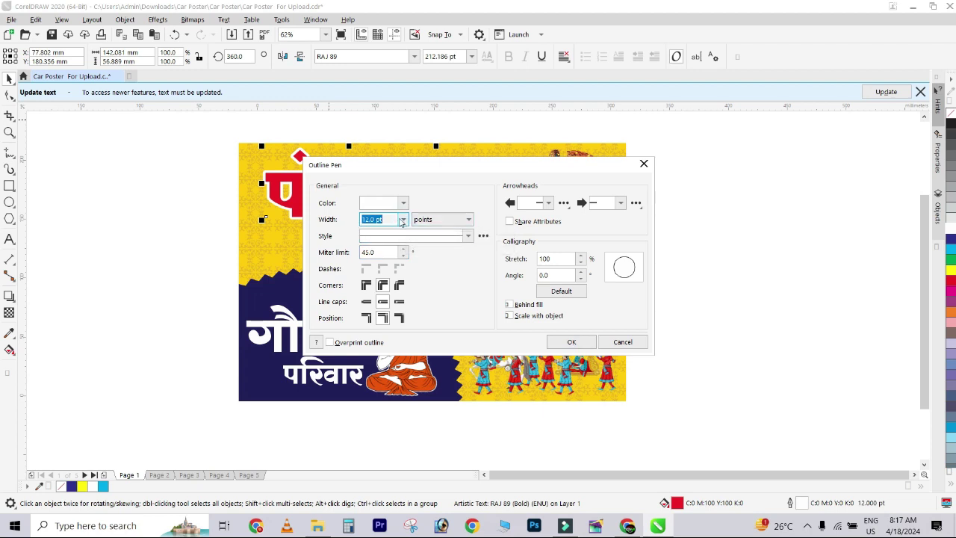
{"action": "left_click", "coordinate": [403, 219]}
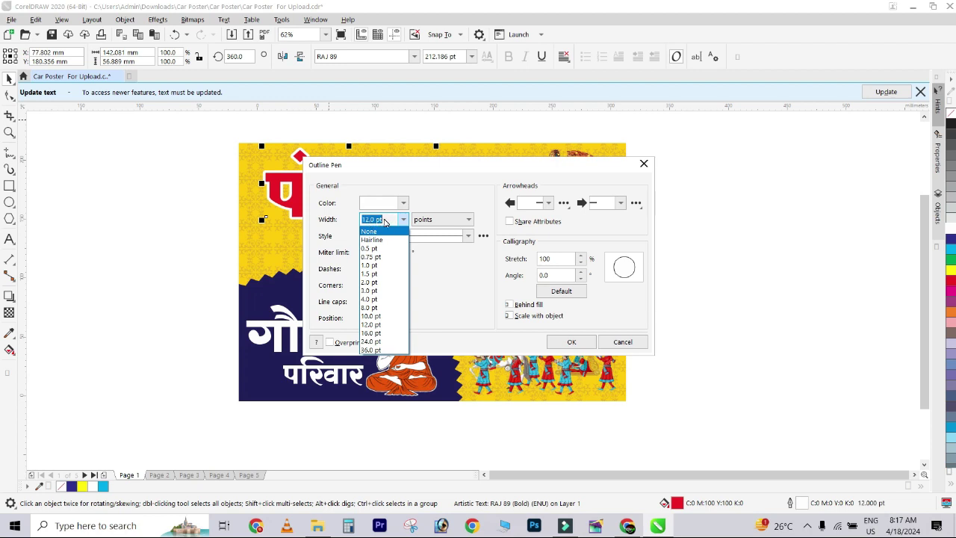
{"action": "left_click", "coordinate": [438, 274]}
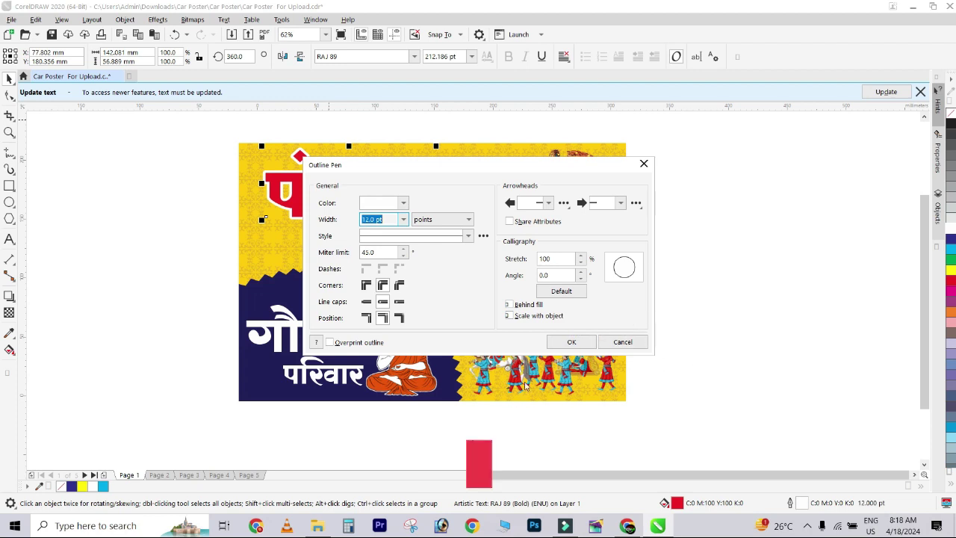
{"action": "left_click", "coordinate": [574, 342]}
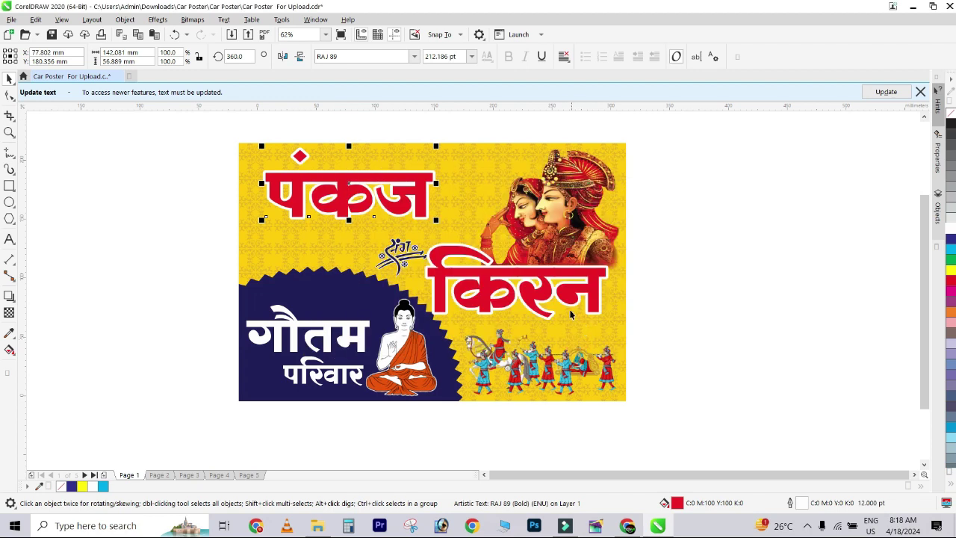
Step: Deselect the outlined title, select the second name text, then switch to the Page 2 poster
{"action": "left_click", "coordinate": [759, 256]}
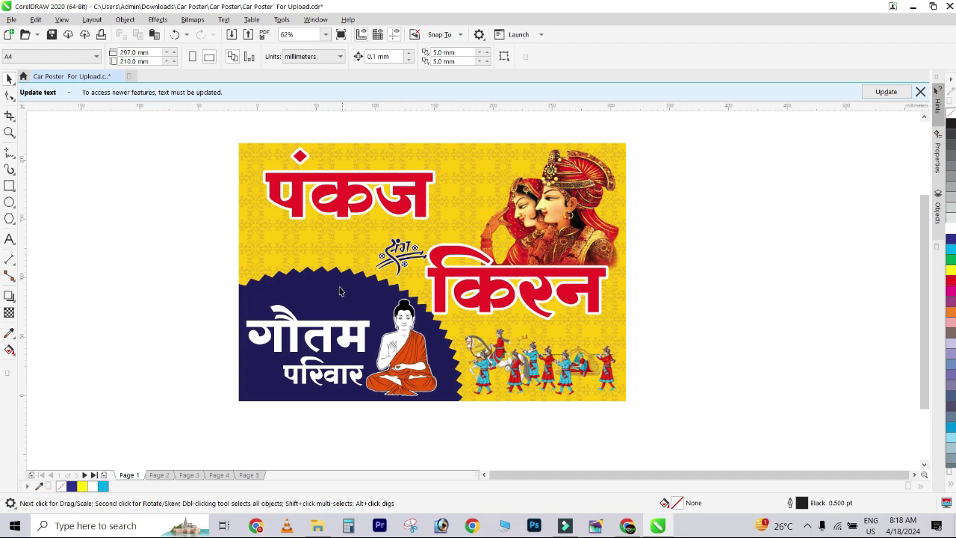
{"action": "left_click", "coordinate": [348, 345]}
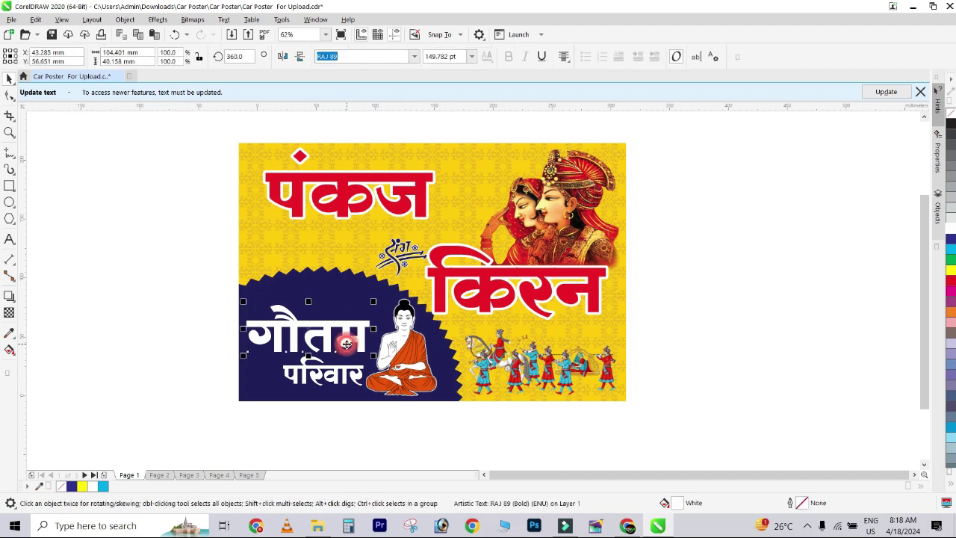
{"action": "left_click", "coordinate": [10, 239]}
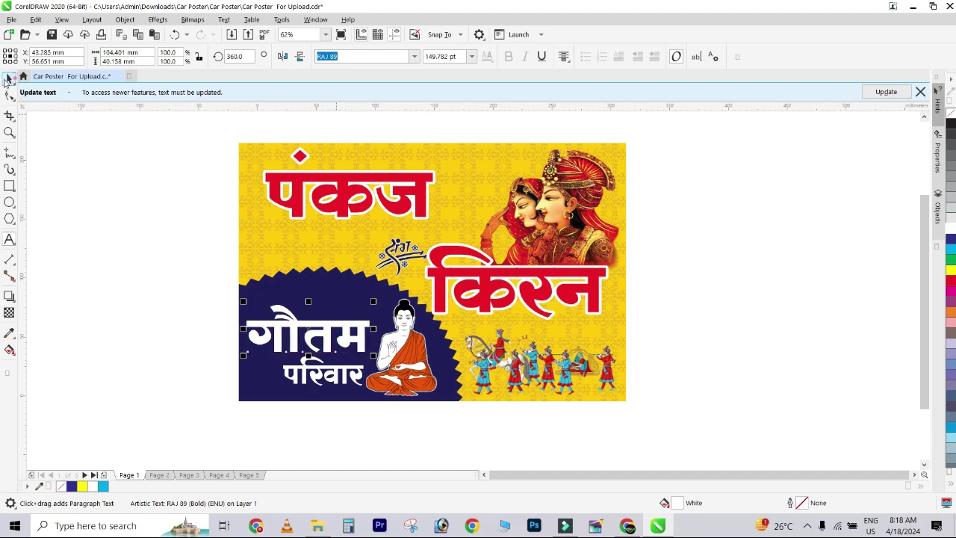
{"action": "left_click", "coordinate": [7, 79]}
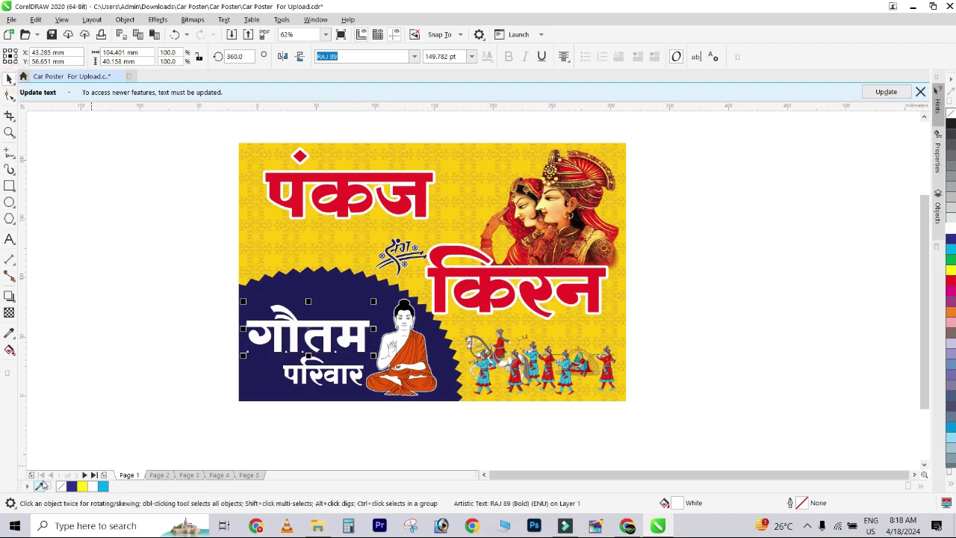
{"action": "left_click", "coordinate": [159, 475]}
Step: Move via Page 3 to the floral Page 5 poster and marquee-select all its objects
{"action": "left_click", "coordinate": [191, 476]}
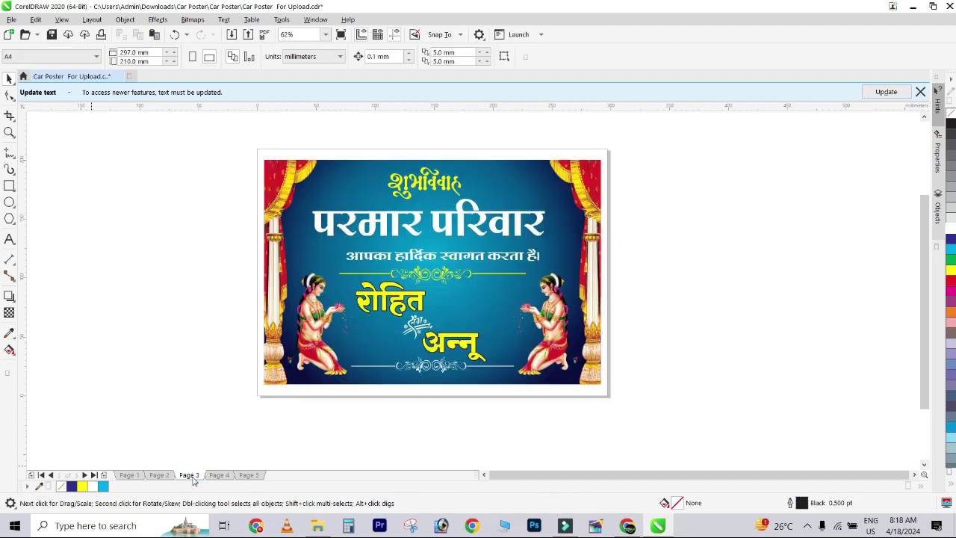
{"action": "left_click", "coordinate": [249, 475]}
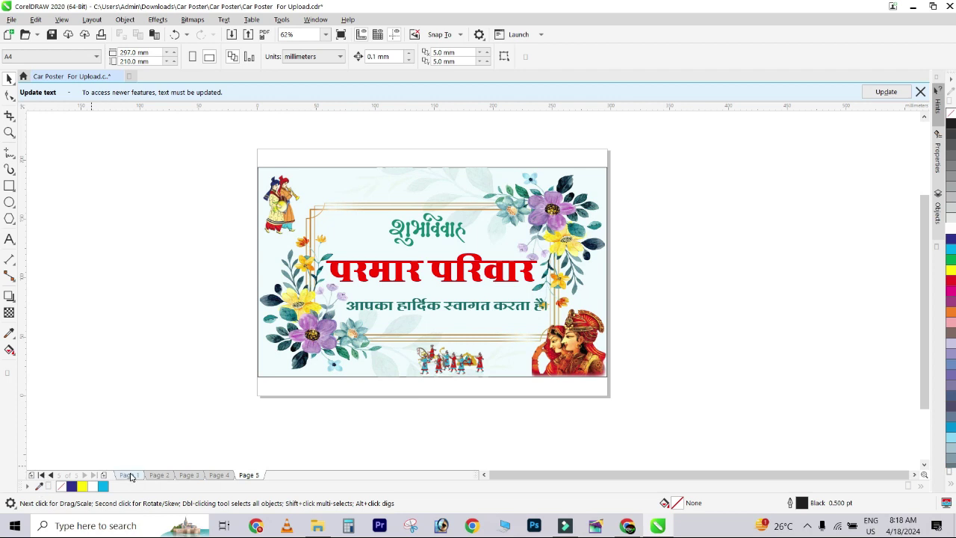
{"action": "mouse_move", "coordinate": [215, 147]}
{"action": "left_mouse_down"}
{"action": "mouse_move", "coordinate": [745, 402]}
{"action": "mouse_move", "coordinate": [741, 445]}
{"action": "left_mouse_up"}
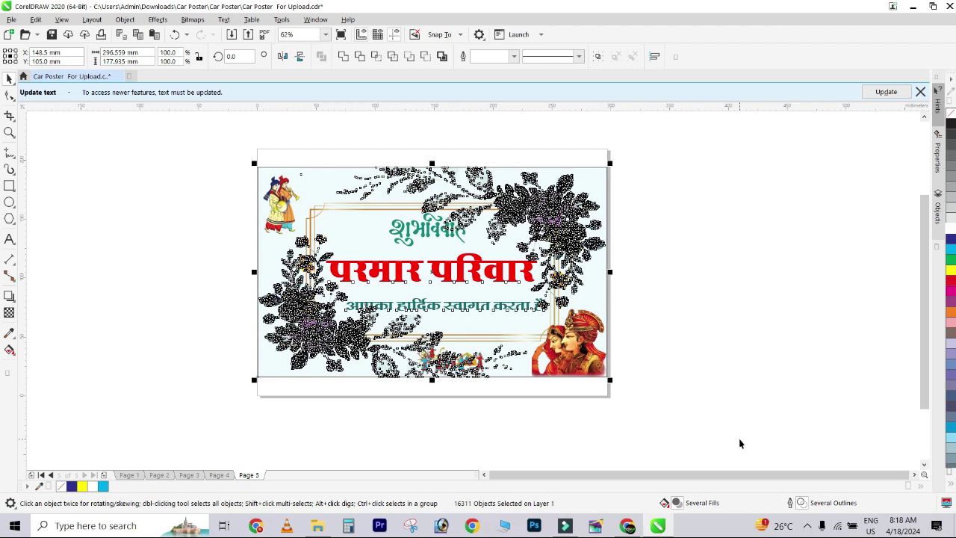
{"action": "left_click", "coordinate": [735, 296]}
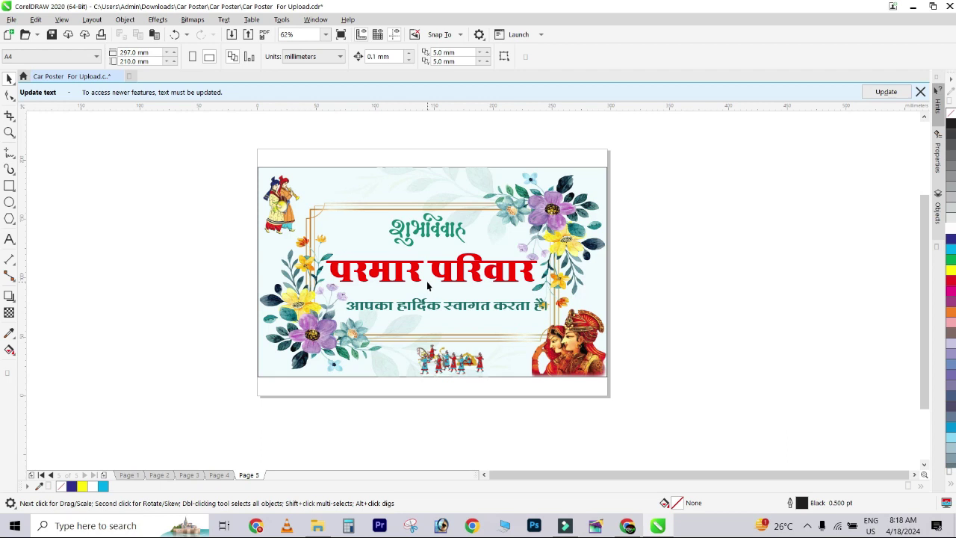
Step: Inspect the red heading, the whole design and a purple flower, leaving nothing selected
{"action": "left_click", "coordinate": [475, 274]}
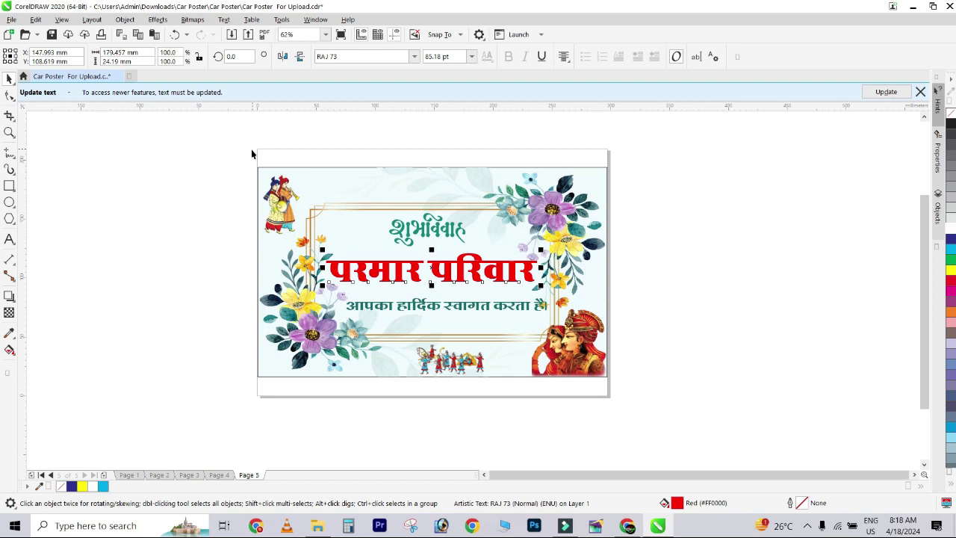
{"action": "mouse_move", "coordinate": [234, 149]}
{"action": "left_mouse_down"}
{"action": "mouse_move", "coordinate": [687, 404]}
{"action": "mouse_move", "coordinate": [688, 419]}
{"action": "mouse_move", "coordinate": [666, 411]}
{"action": "left_mouse_up"}
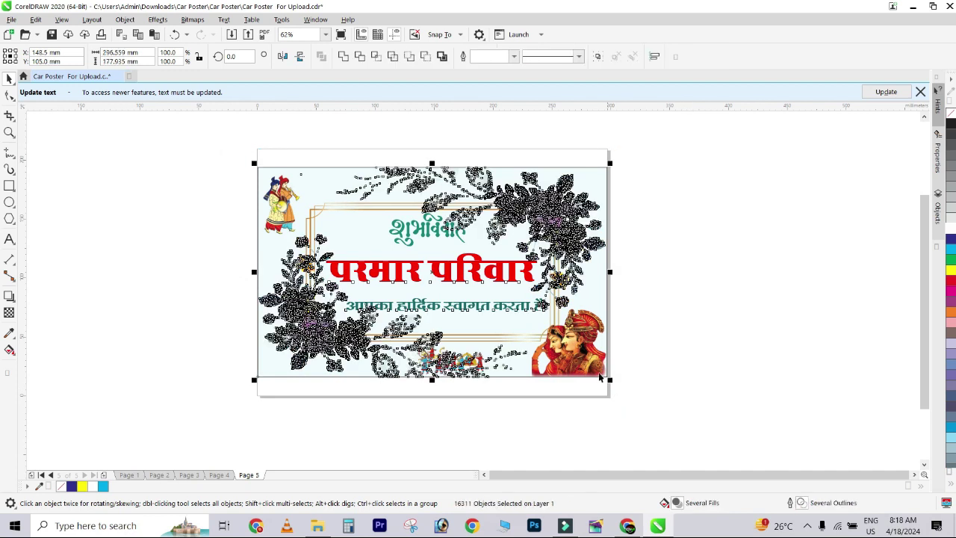
{"action": "left_click", "coordinate": [667, 322]}
{"action": "left_click", "coordinate": [559, 213]}
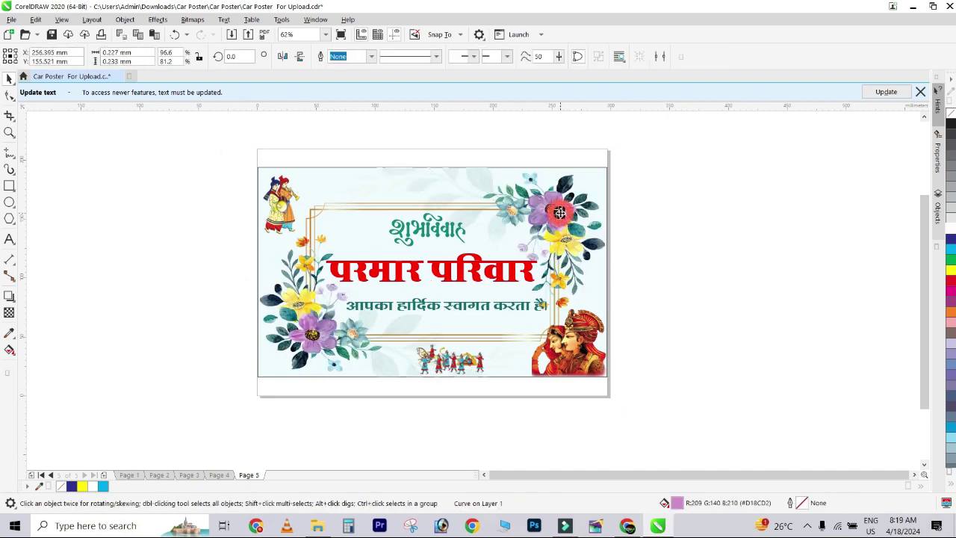
{"action": "left_click", "coordinate": [694, 198]}
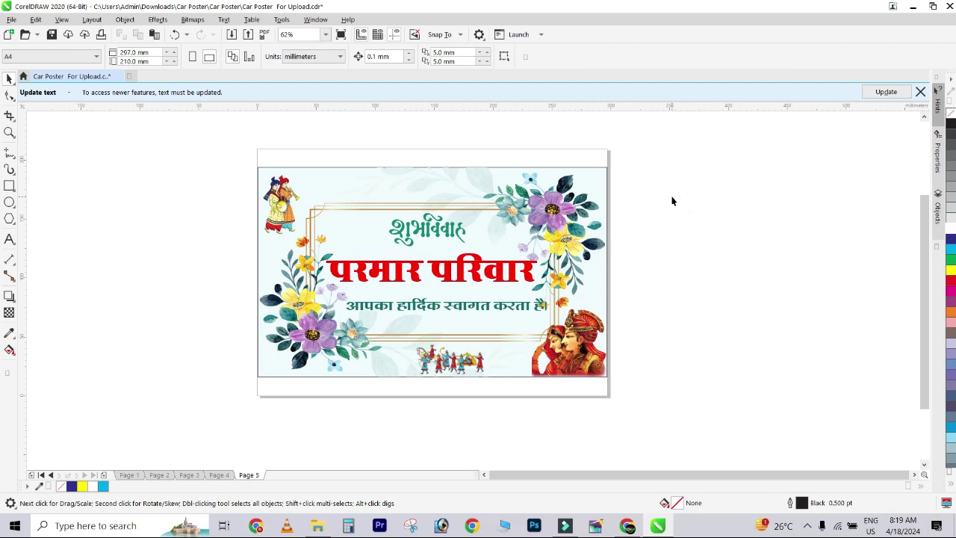
Step: Select the Page 1 poster's nine objects and couple picture, then show Page 2's poster
{"action": "left_click", "coordinate": [129, 475]}
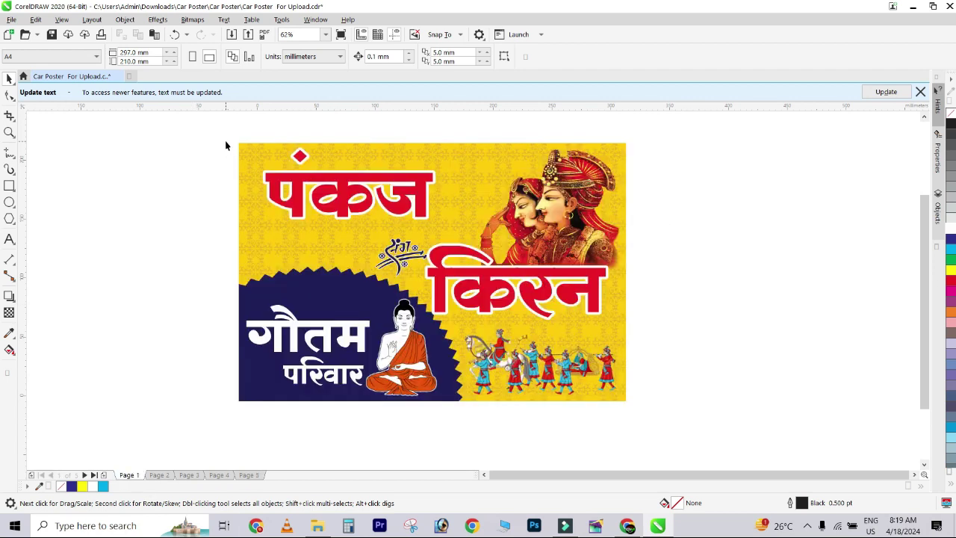
{"action": "left_click_drag", "start_coordinate": [220, 136], "coordinate": [717, 445]}
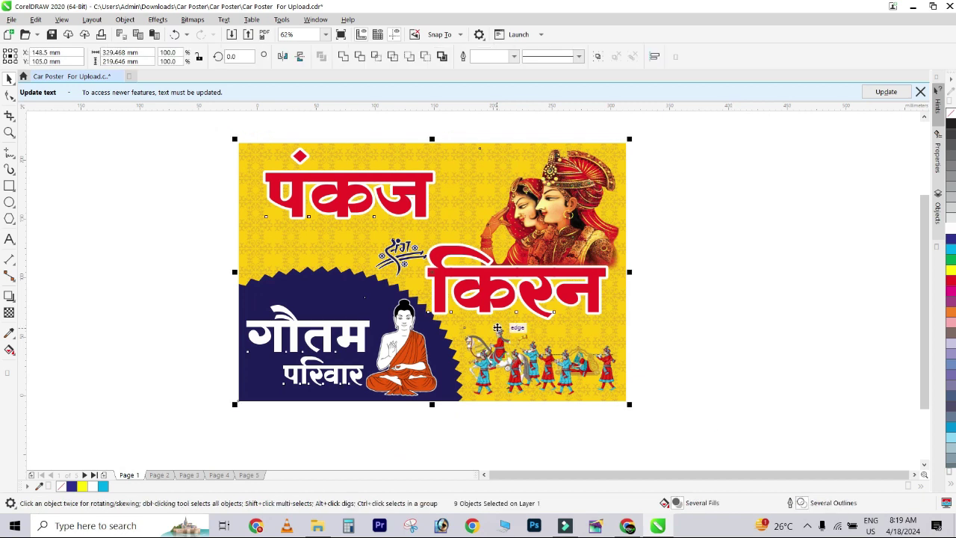
{"action": "left_click_drag", "start_coordinate": [925, 311], "coordinate": [925, 317]}
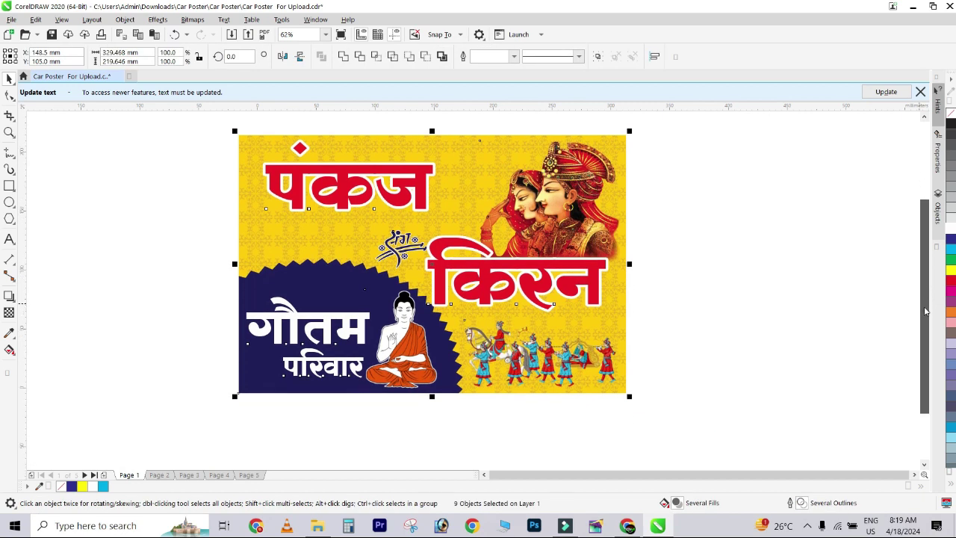
{"action": "left_click", "coordinate": [744, 290]}
{"action": "left_click", "coordinate": [597, 181]}
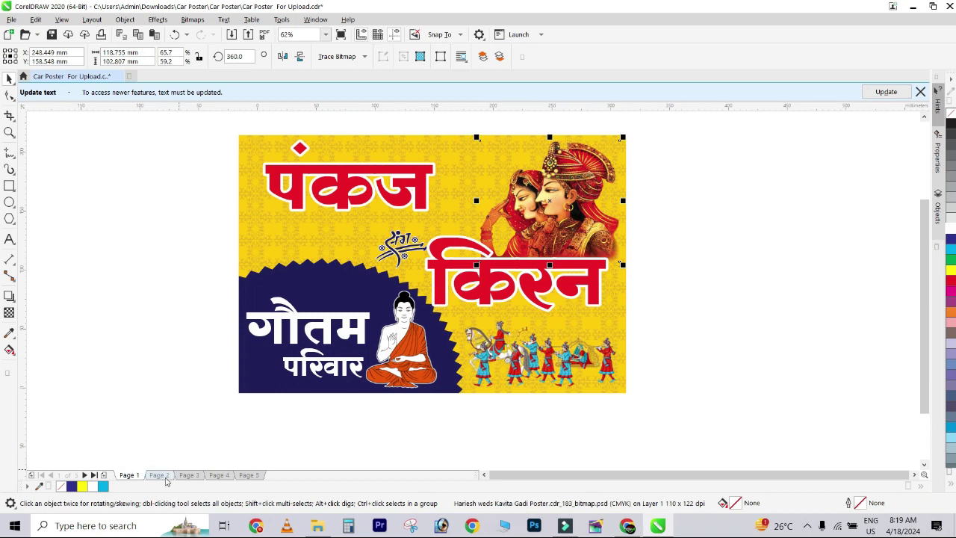
{"action": "left_click", "coordinate": [159, 476]}
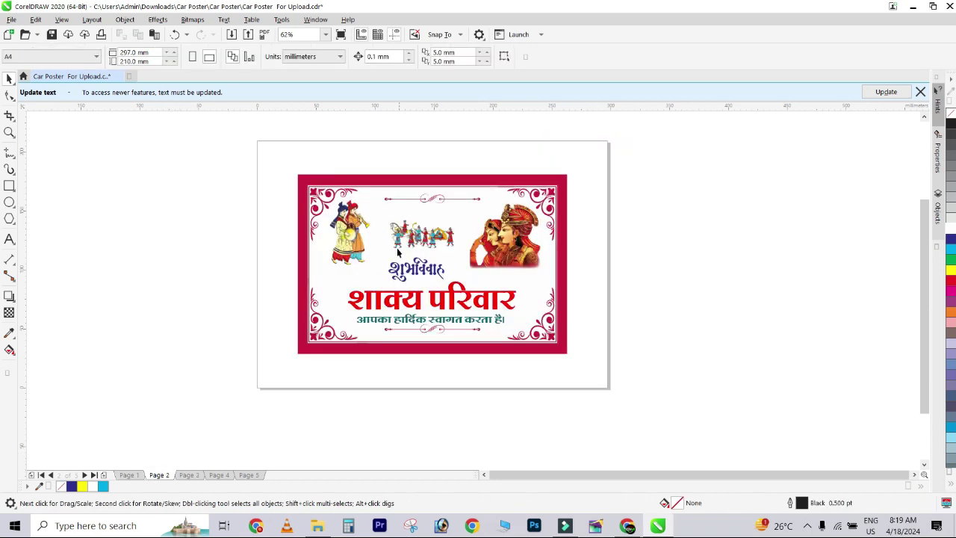
Step: Select all fourteen Page 2 objects, then select and deselect the blue Page 3 'परमार परिवार' poster
{"action": "left_click_drag", "start_coordinate": [250, 165], "coordinate": [608, 382]}
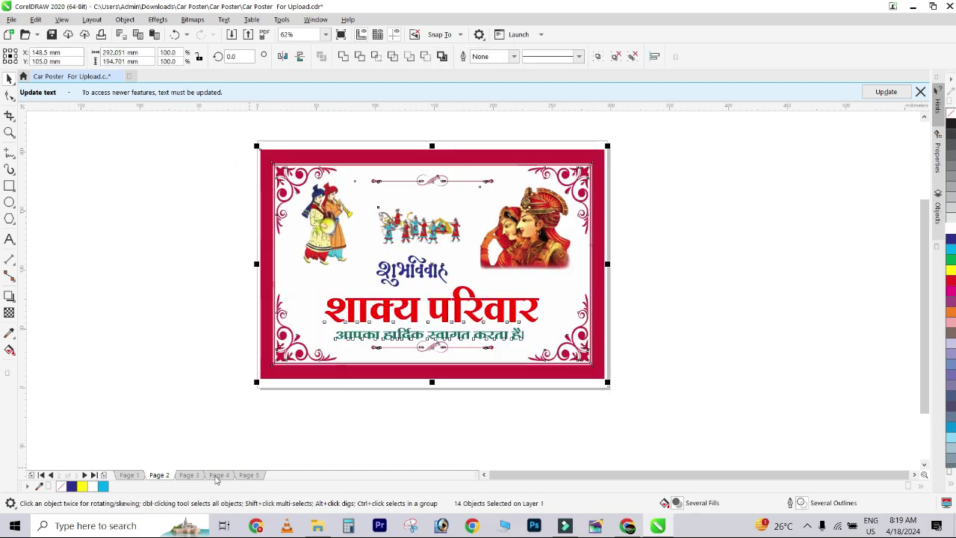
{"action": "left_click", "coordinate": [188, 476]}
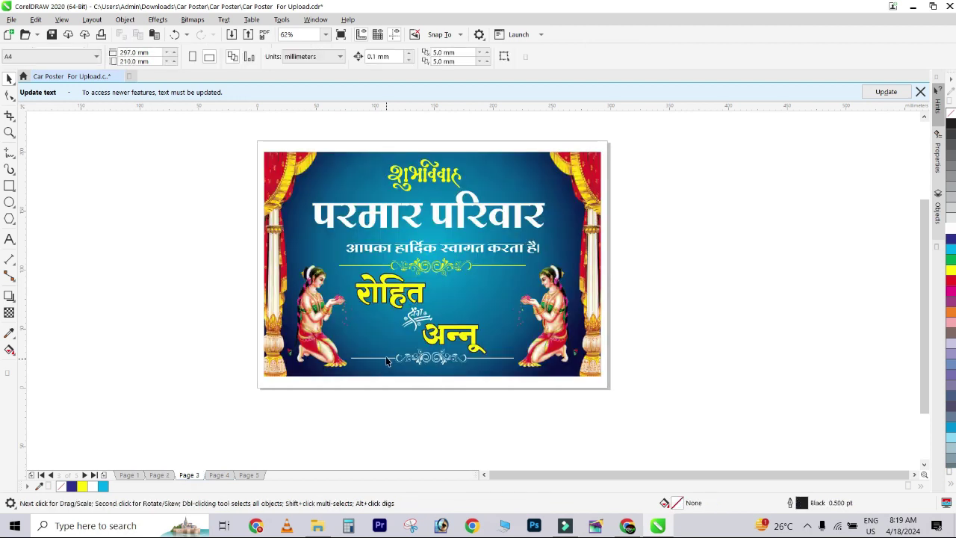
{"action": "left_click_drag", "start_coordinate": [224, 123], "coordinate": [760, 446]}
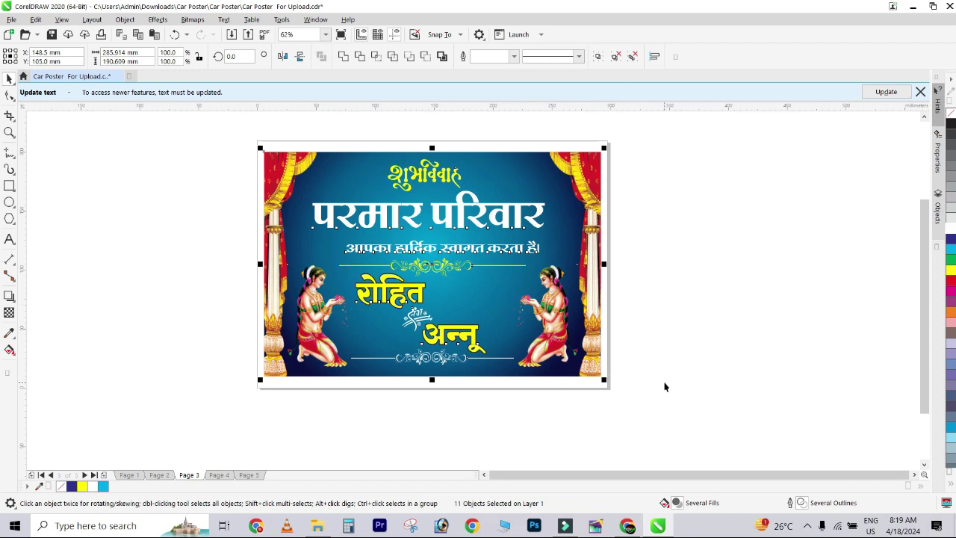
{"action": "left_click_drag", "start_coordinate": [926, 400], "coordinate": [925, 387]}
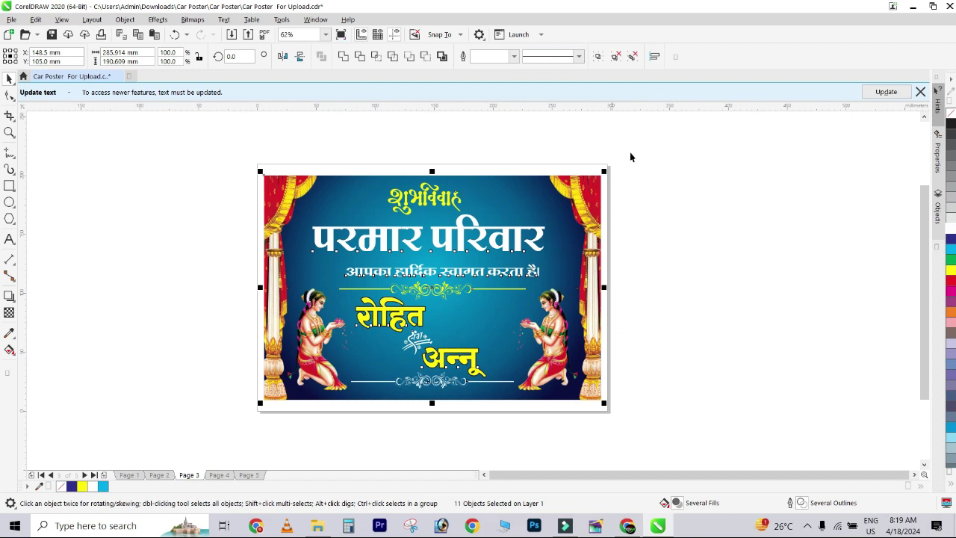
{"action": "left_click", "coordinate": [664, 207]}
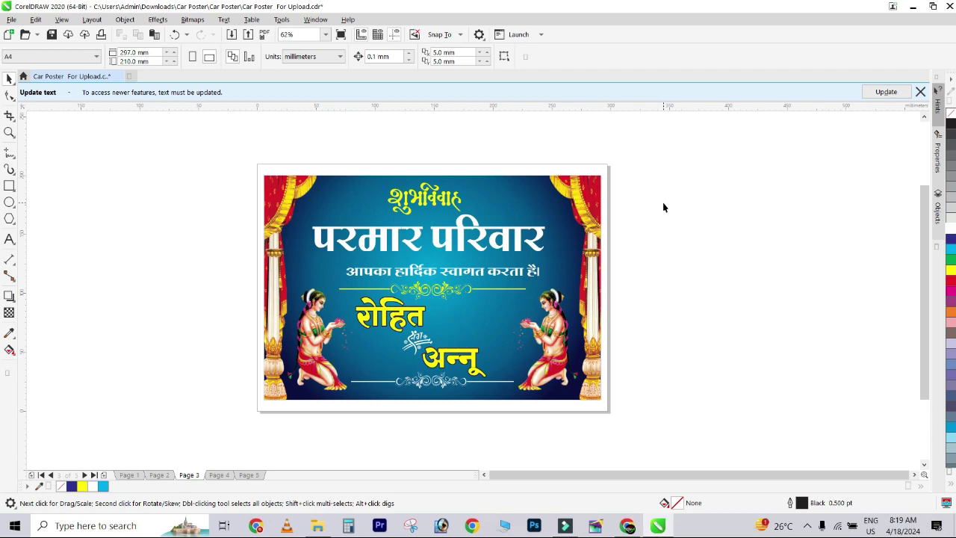
Step: Browse the floral Page 4 and the Page 5 posters, ending on the red-bordered Page 2 poster
{"action": "left_click", "coordinate": [219, 475]}
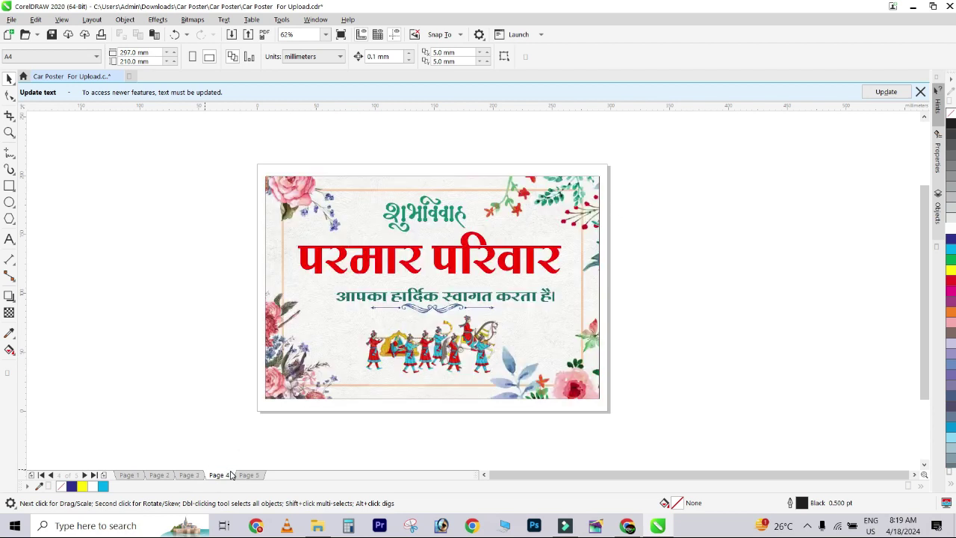
{"action": "left_click", "coordinate": [247, 475]}
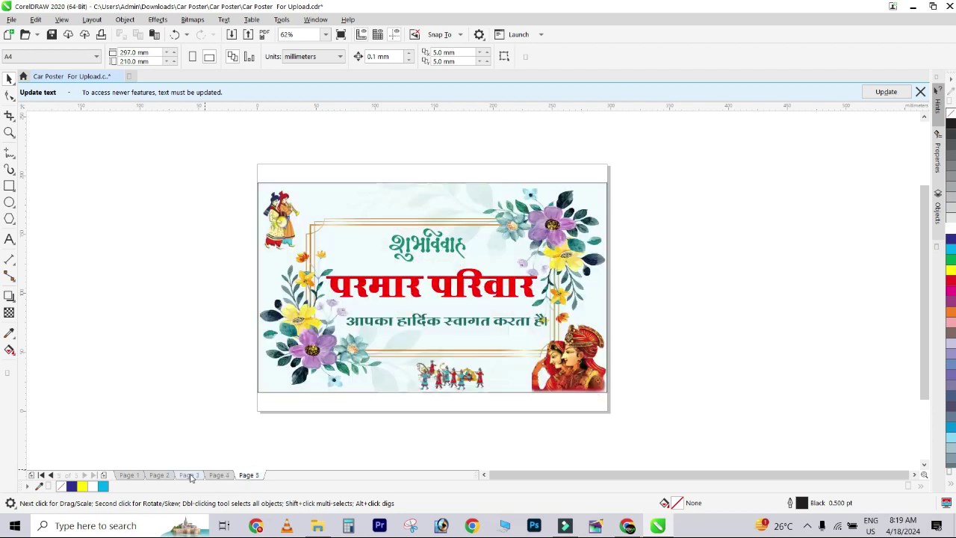
{"action": "left_click", "coordinate": [159, 475]}
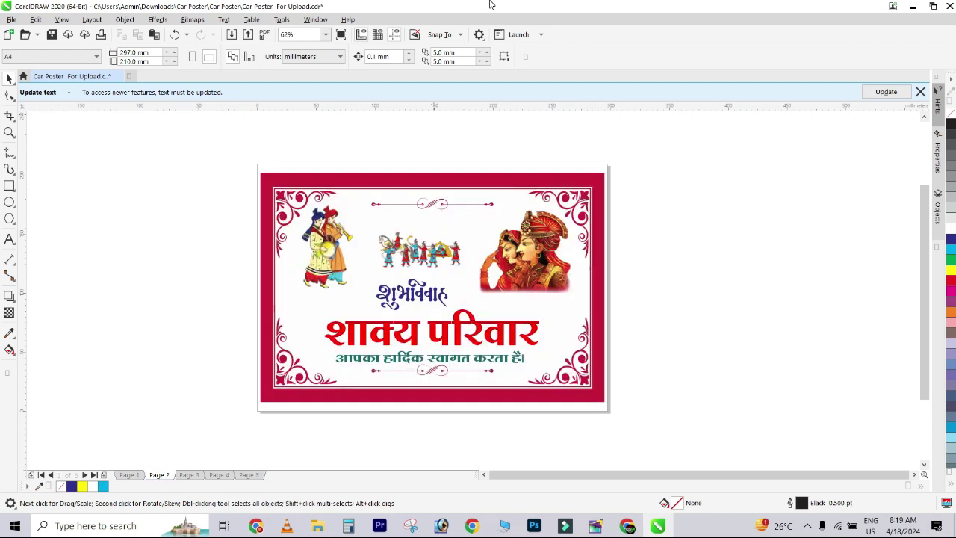